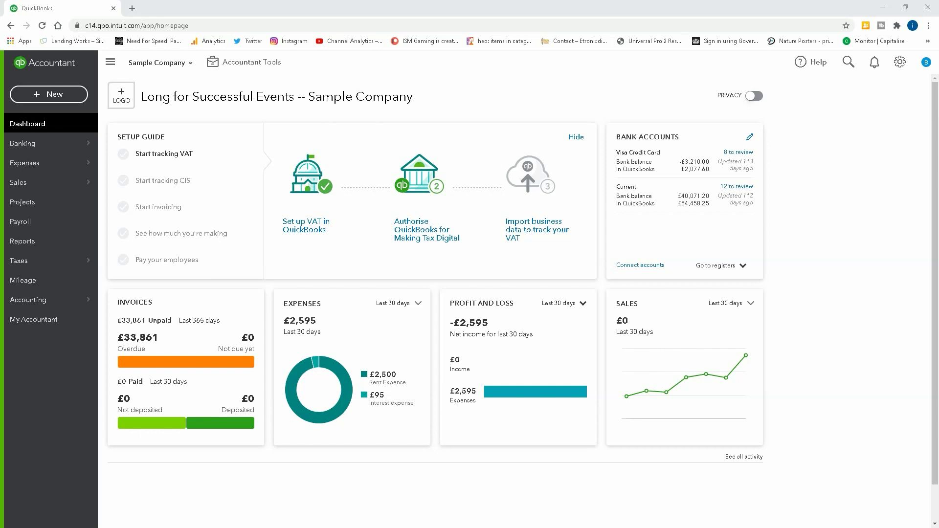
- Open the VAT Rates list from the VAT centre, dismissing the VAT reports announcement
mouse_move(63, 269)
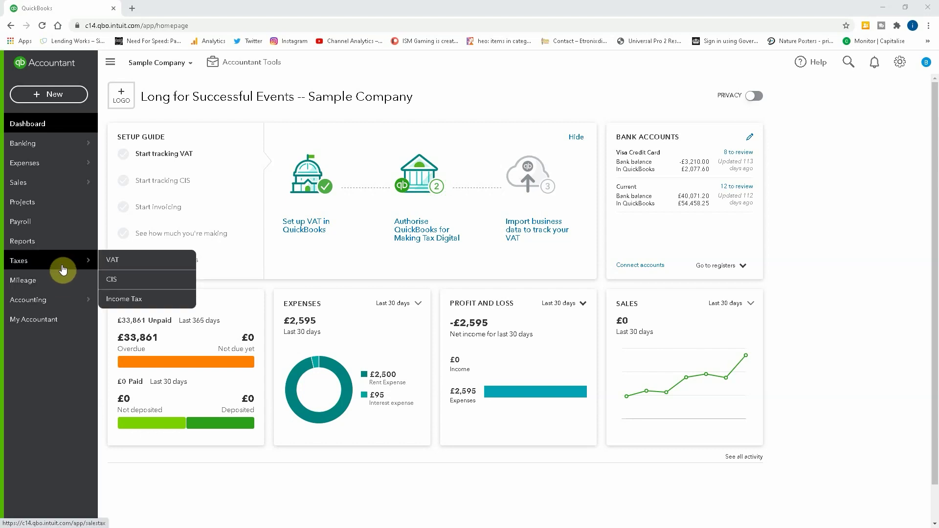
click(122, 265)
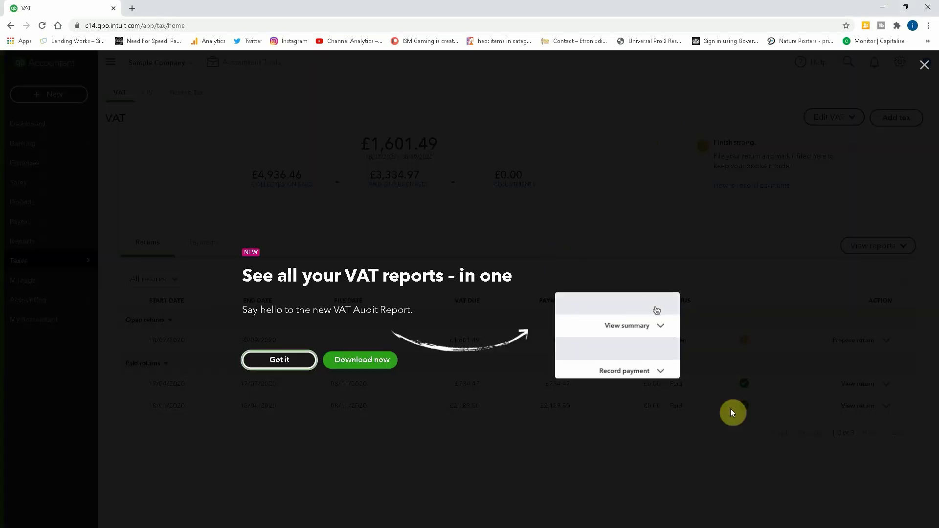
click(292, 371)
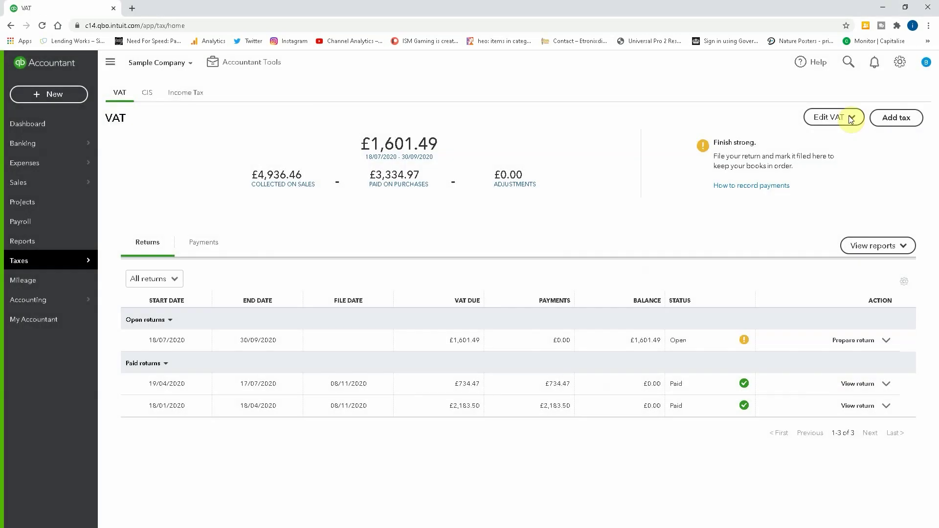
click(850, 118)
click(837, 183)
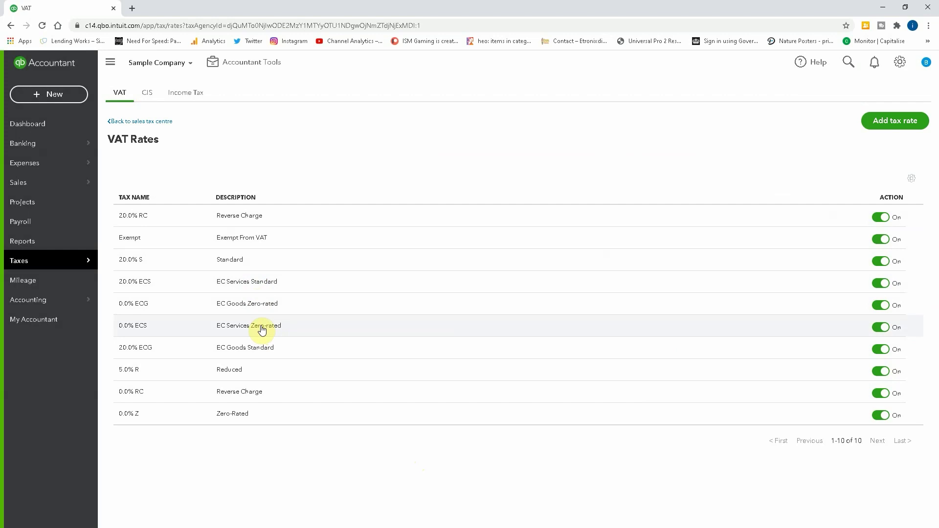
- Deactivate the 0.0% ECS, 0.0% ECG, 20.0% ECS and 20.0% ECG rates, confirming each
click(882, 327)
click(539, 329)
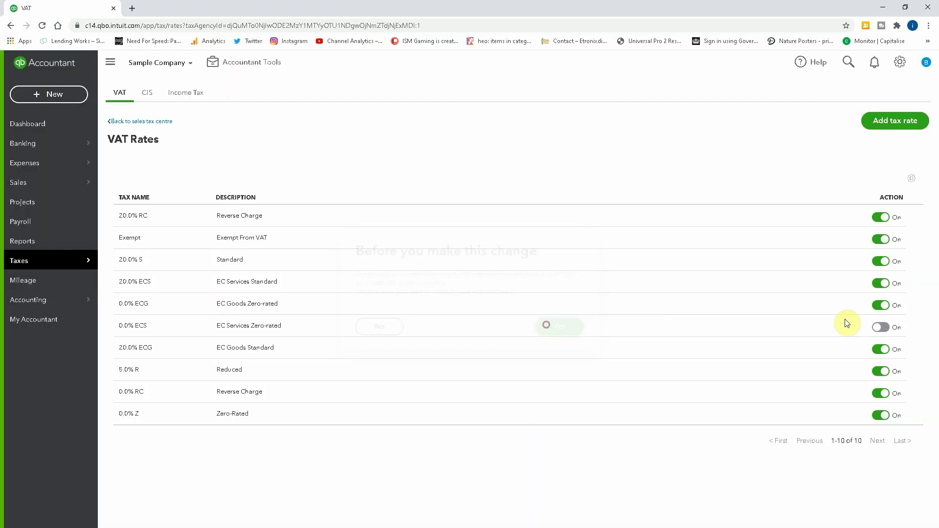
click(883, 306)
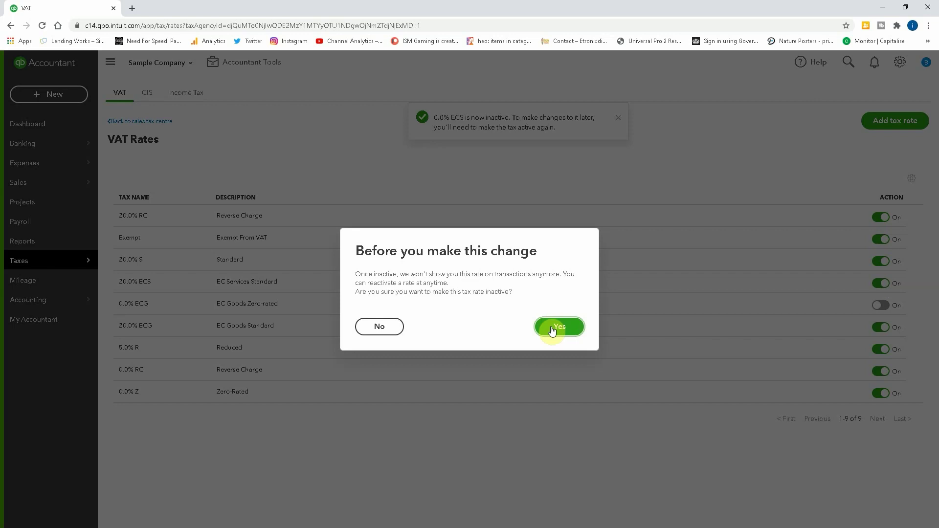
click(550, 328)
click(886, 284)
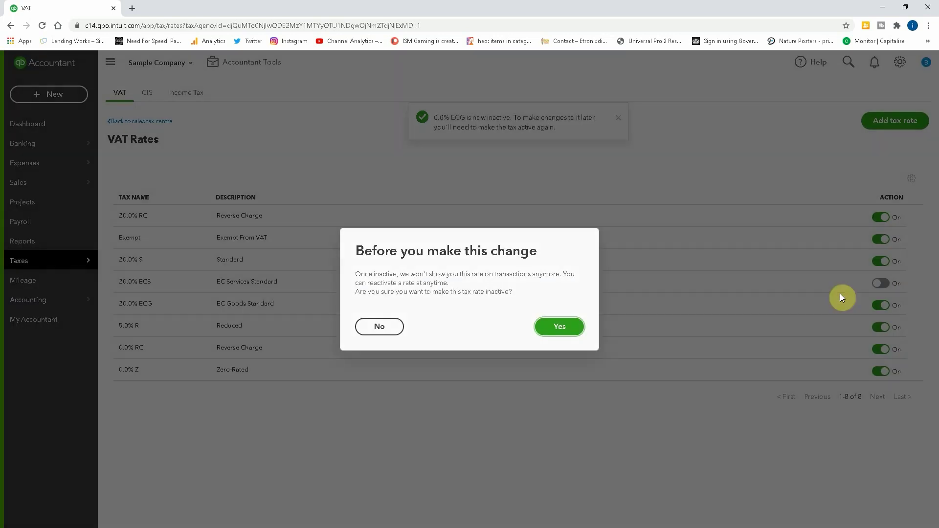
click(552, 329)
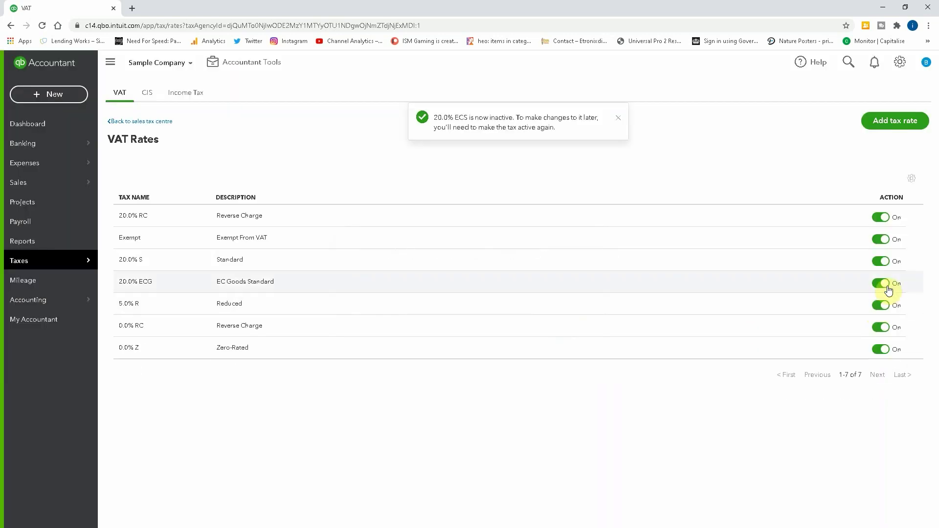
click(881, 284)
click(574, 327)
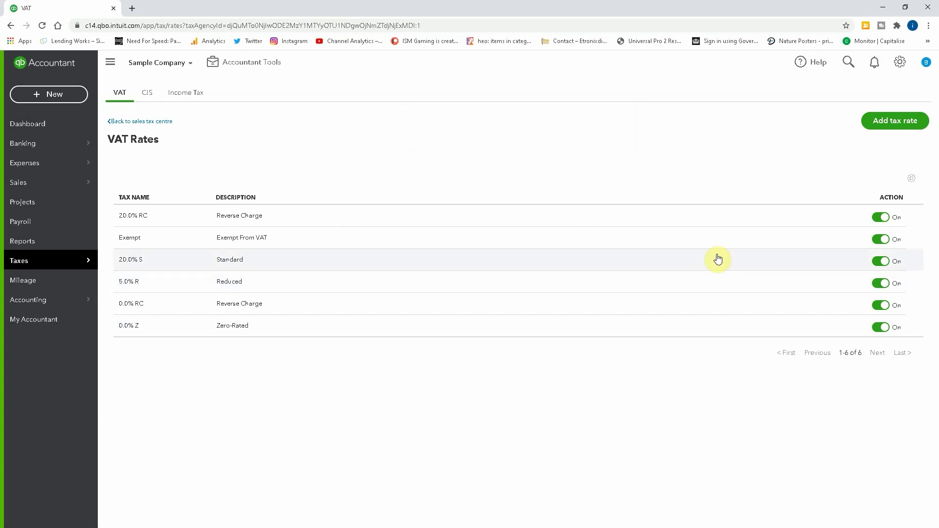
- Show inactive rates in the list and switch on 5.0% RC CIS and 20.0% RC CIS
click(913, 182)
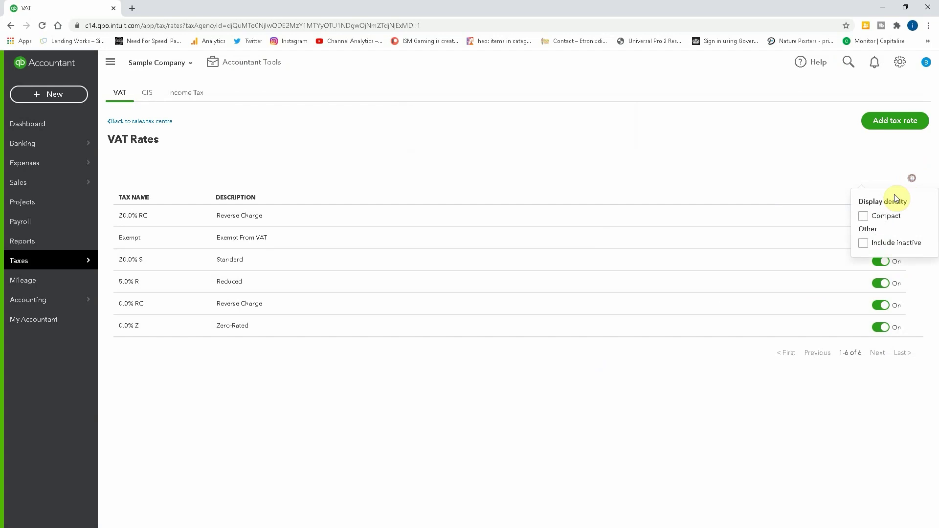
click(864, 244)
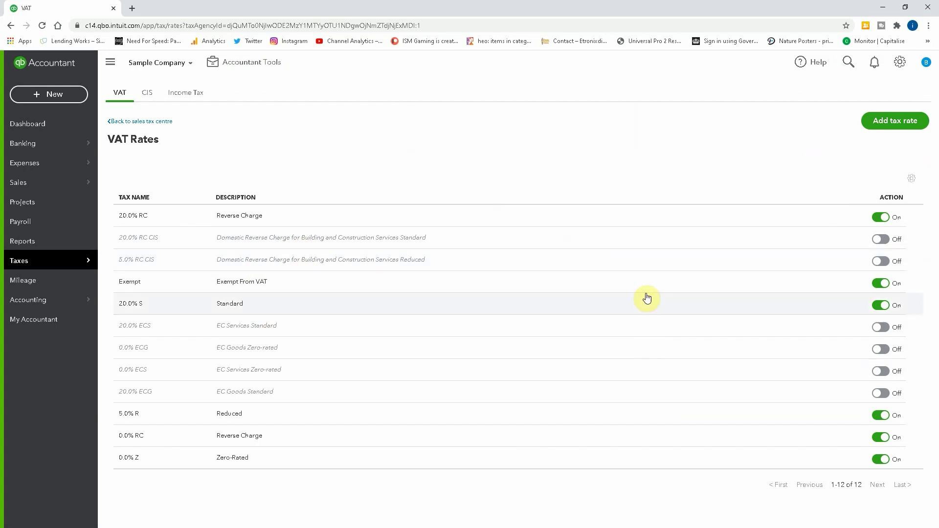
click(881, 261)
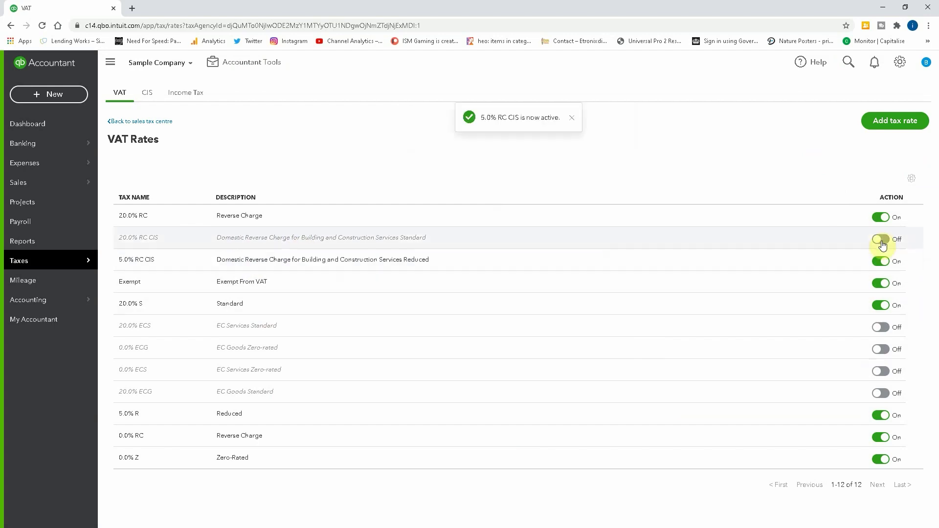
click(880, 239)
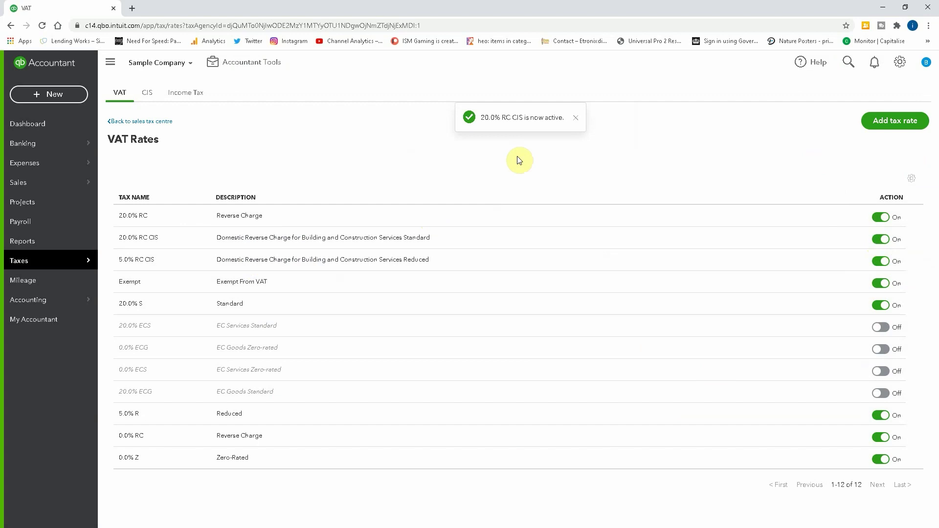
- Dismiss the rate notice and create new invoice 1014 from the Sales invoices list
click(574, 119)
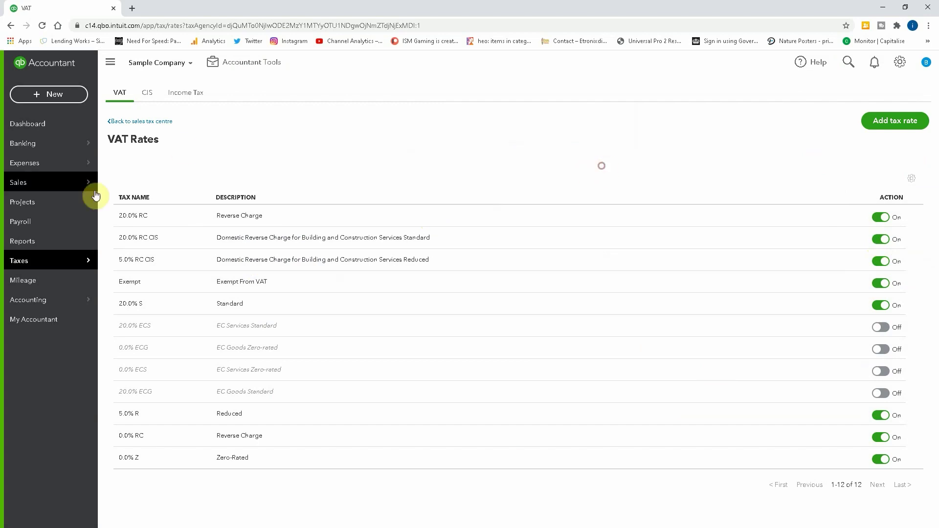
mouse_move(92, 181)
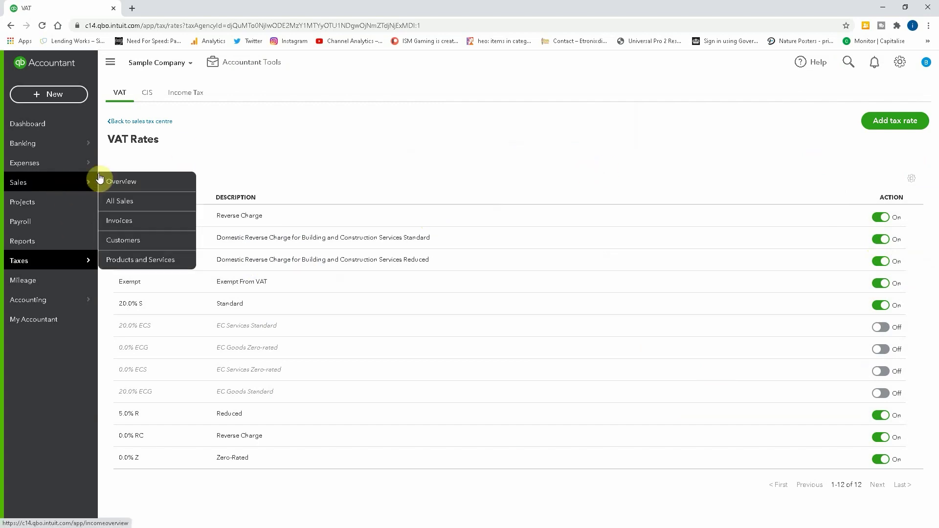
click(138, 188)
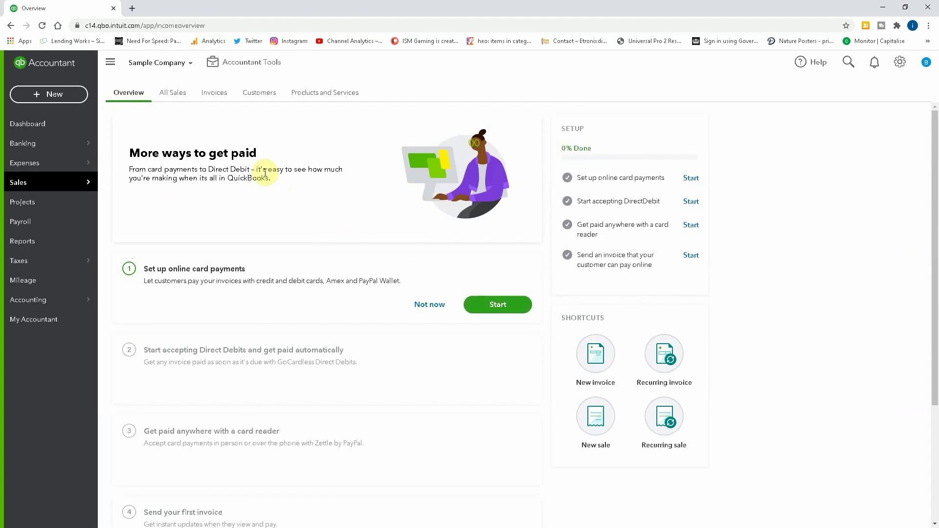
click(215, 92)
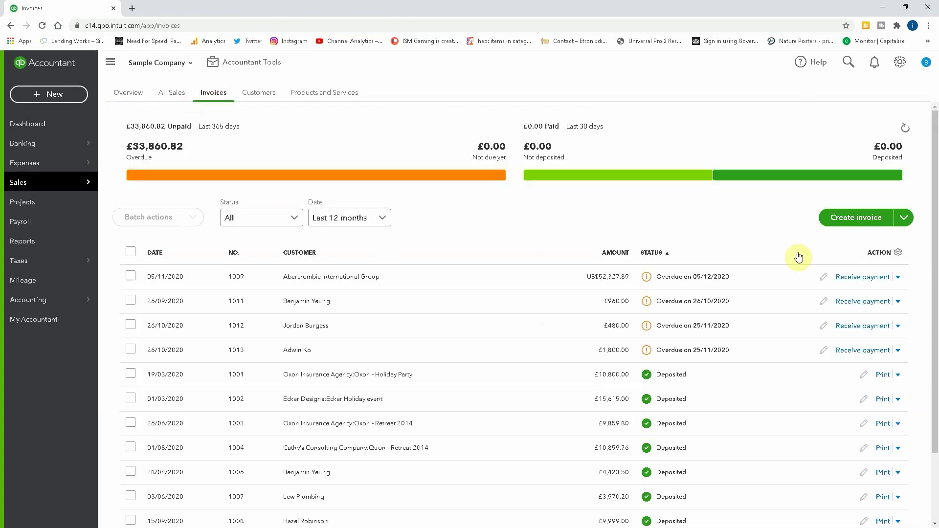
click(865, 219)
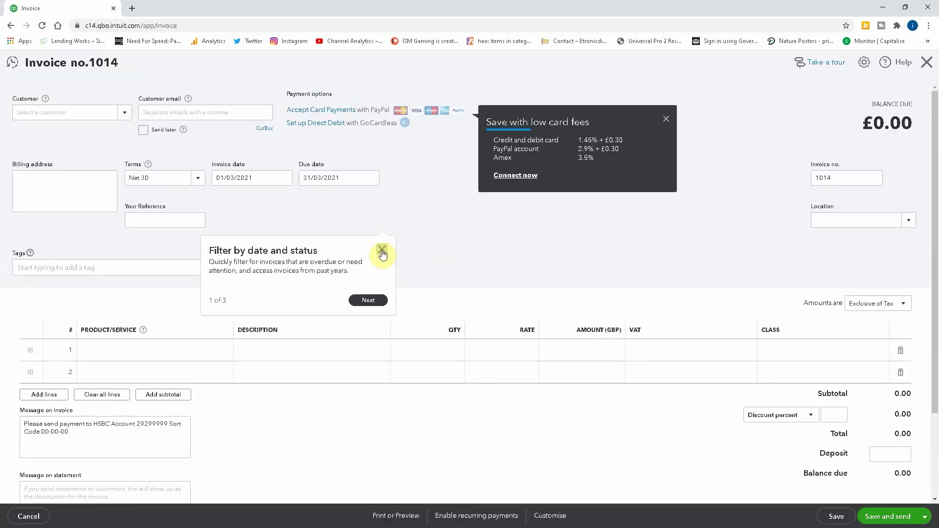
- Add 'abc constructions' as a new customer marked as a CIS contractor on the invoice
click(382, 250)
click(82, 114)
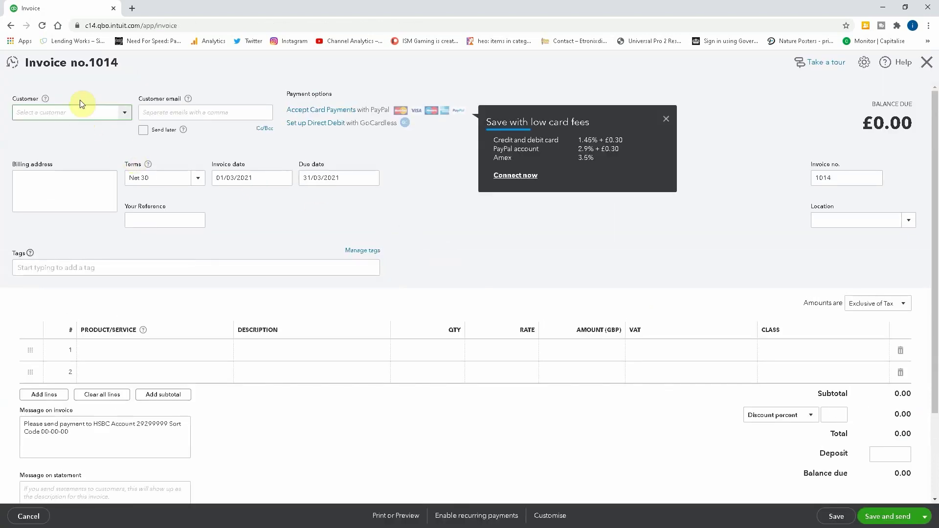
text(abc con)
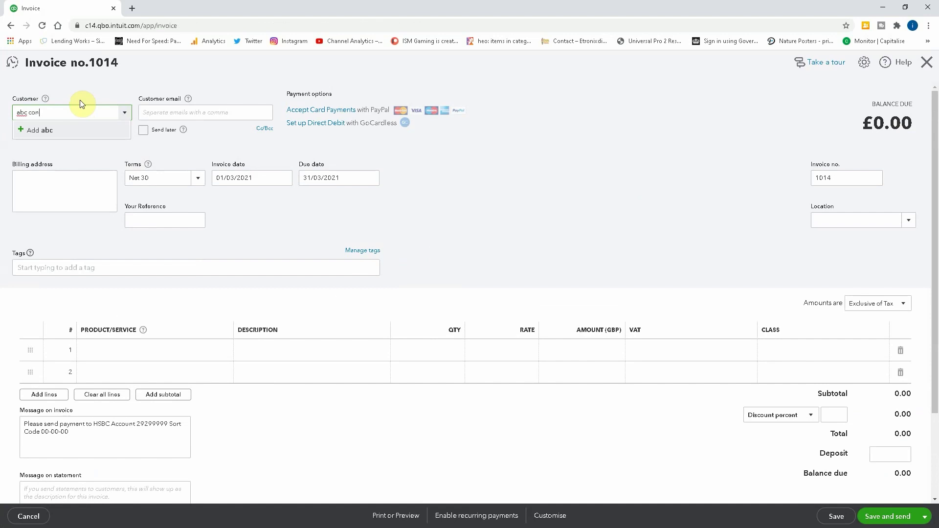
text(structions)
click(37, 130)
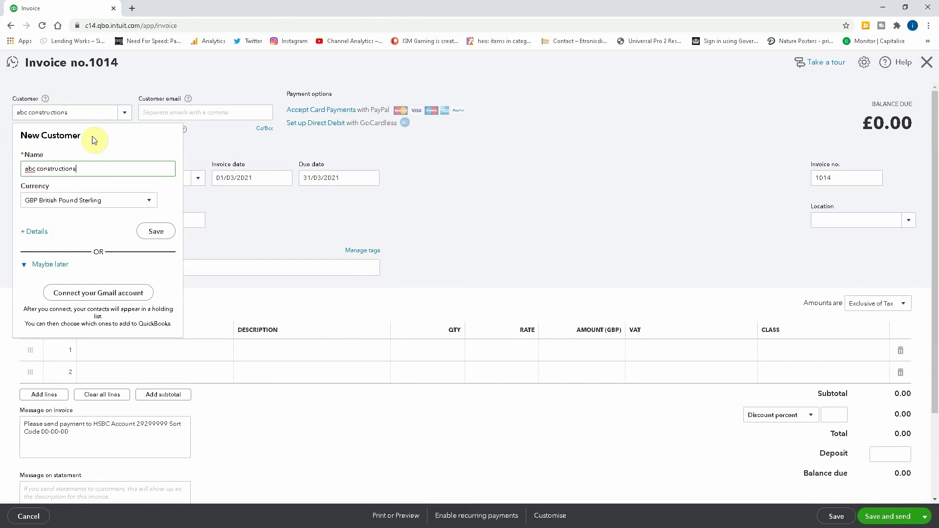
click(185, 259)
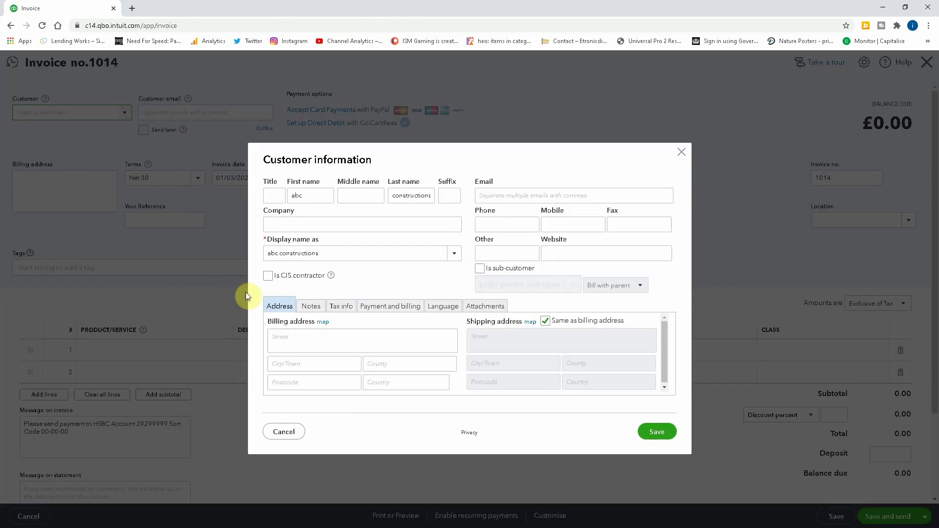
click(268, 275)
click(657, 432)
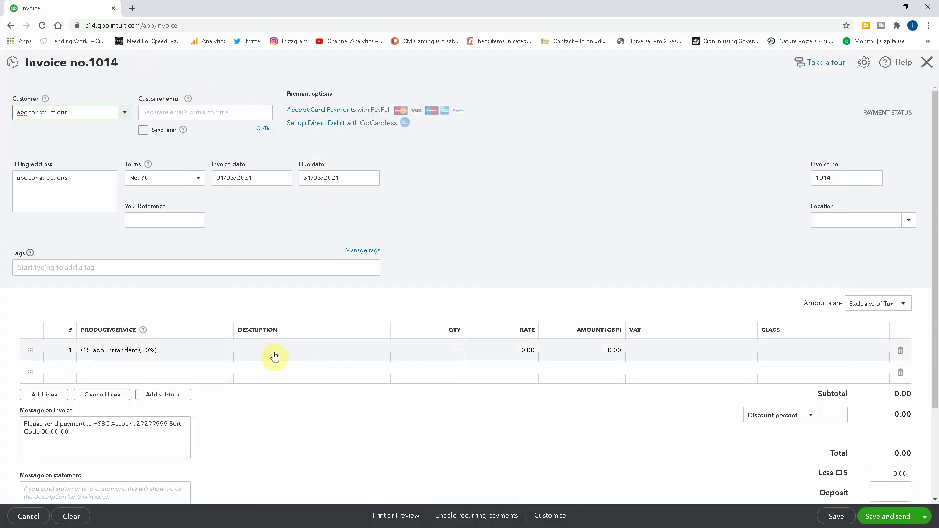
- Enter line 1 as '5 days labour' at rate 1000 with 20.0% RC CIS VAT
click(312, 359)
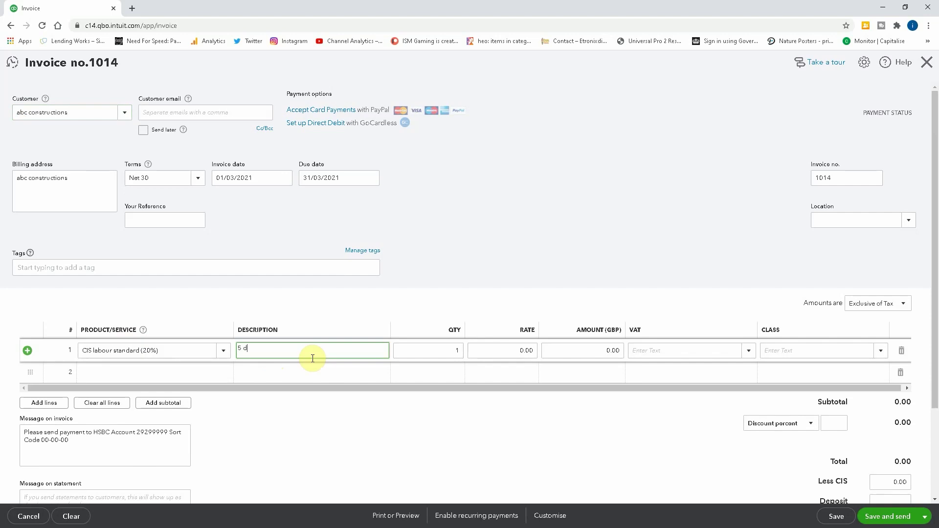
text(5 days lan)
key(Tab)
click(514, 356)
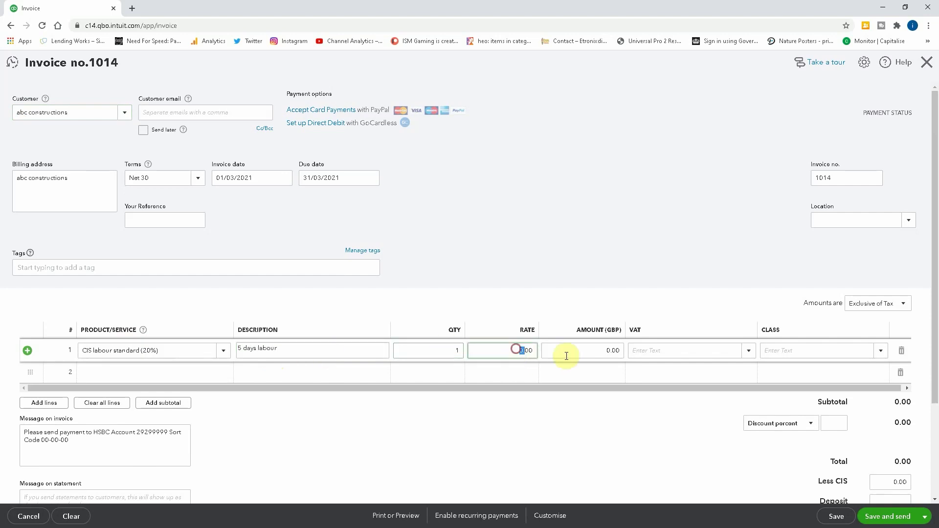
text(1000)
key(Tab)
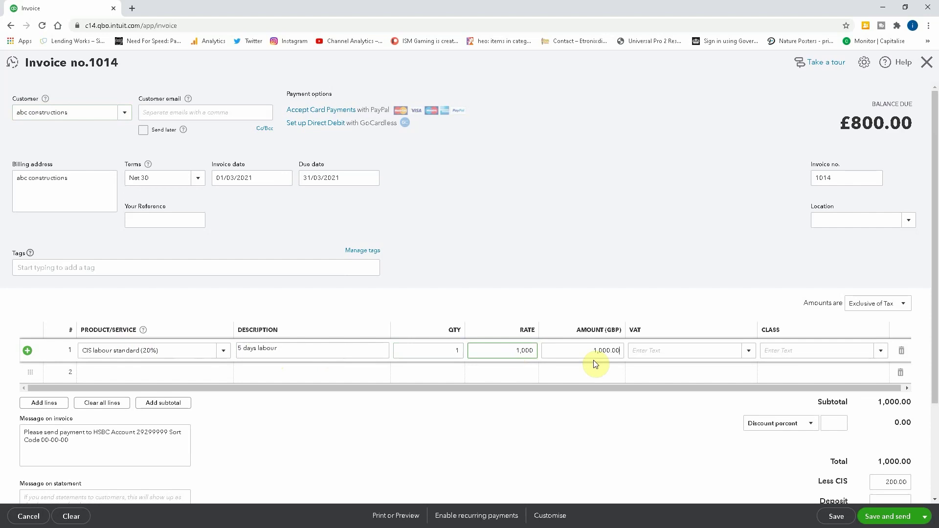
click(749, 350)
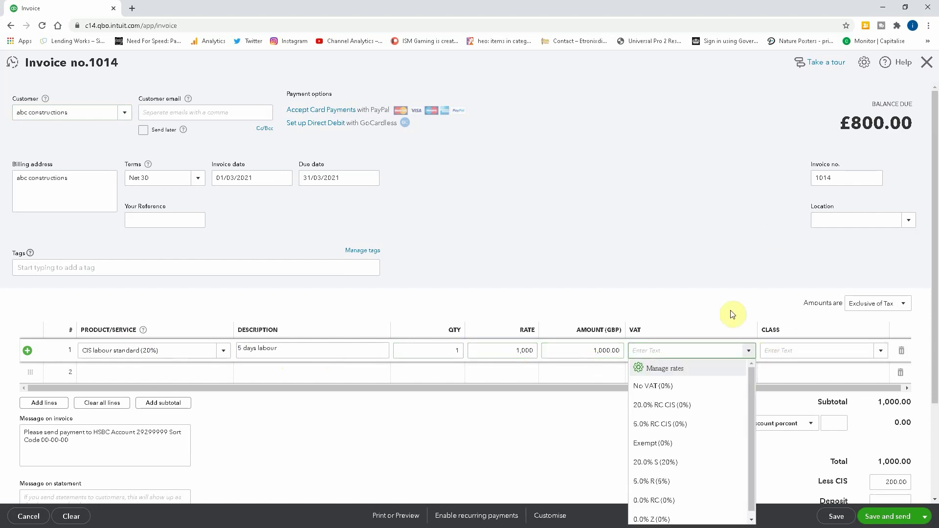
click(672, 406)
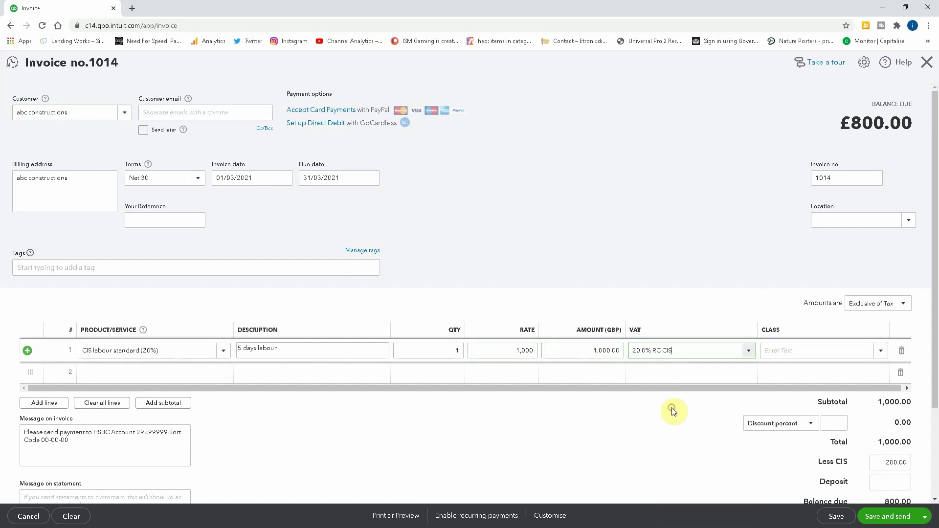
- Try 20.0% S VAT on the labour line, then switch it back to 20.0% RC CIS
scroll(729, 407, down, 1)
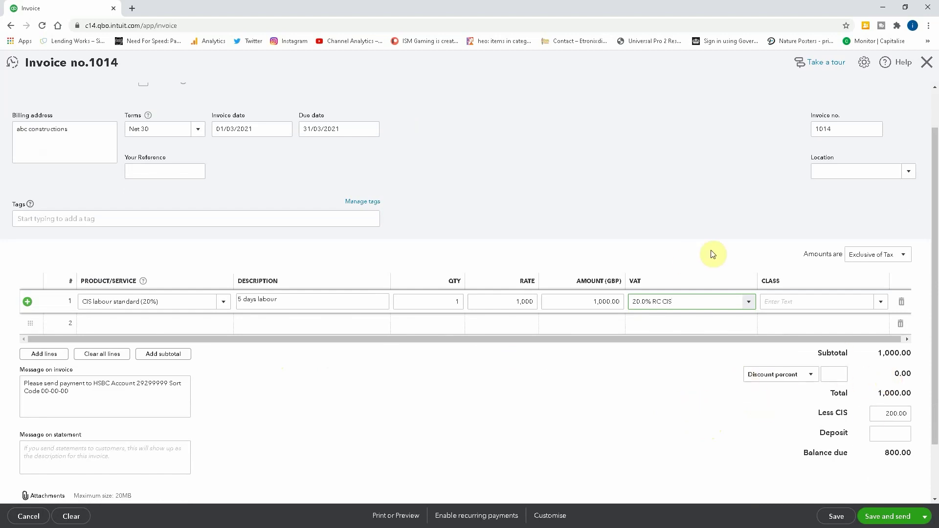
click(745, 297)
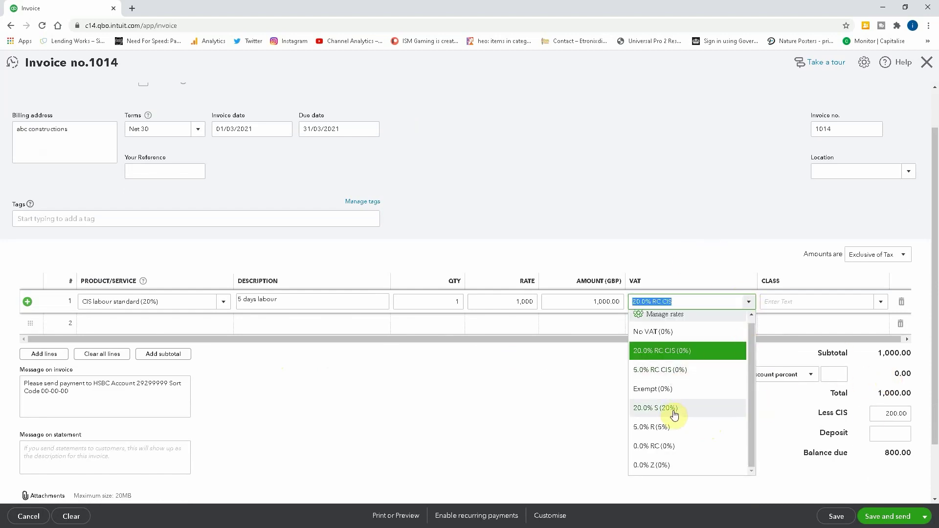
click(674, 412)
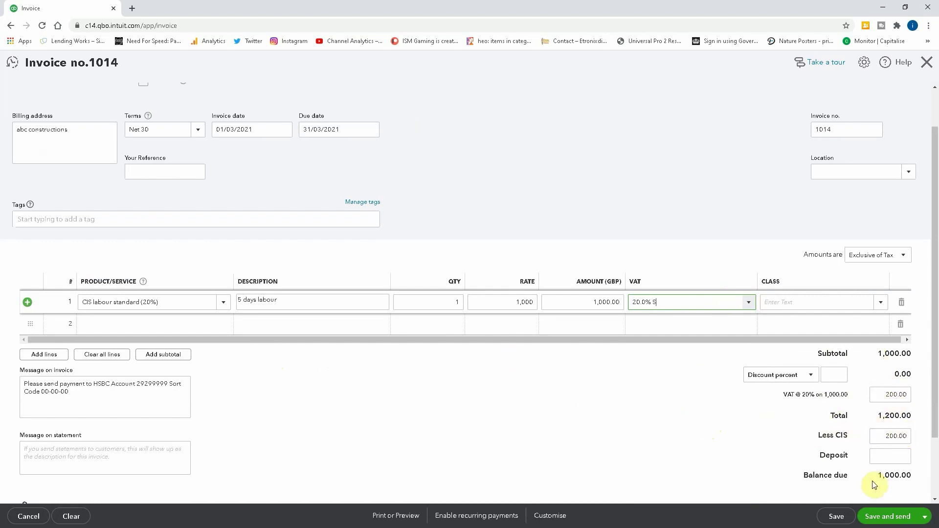
click(746, 303)
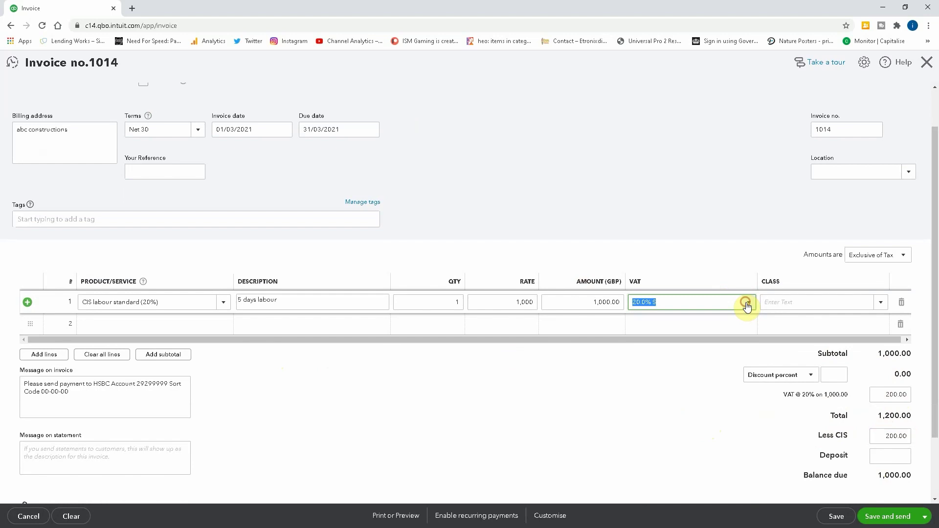
click(699, 351)
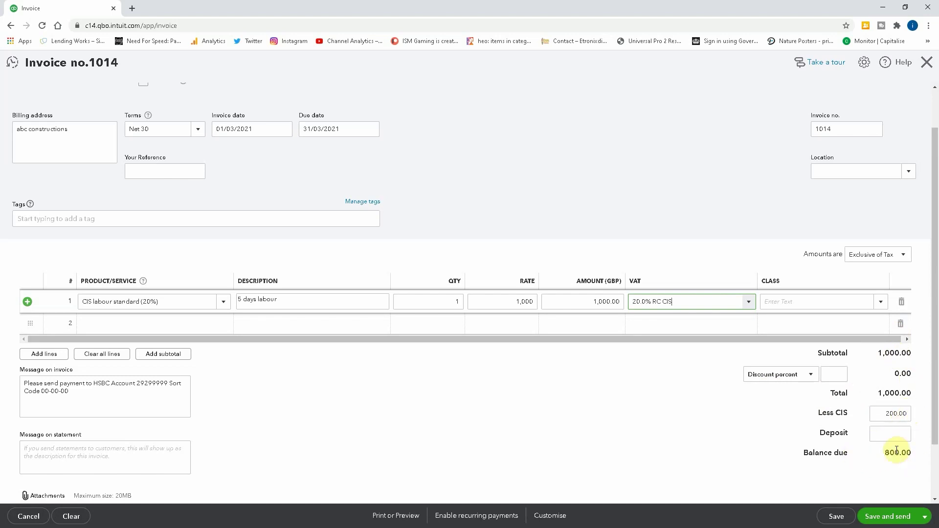
- Save invoice 1014 and review its print preview showing GBP 800.00 balance due
click(925, 516)
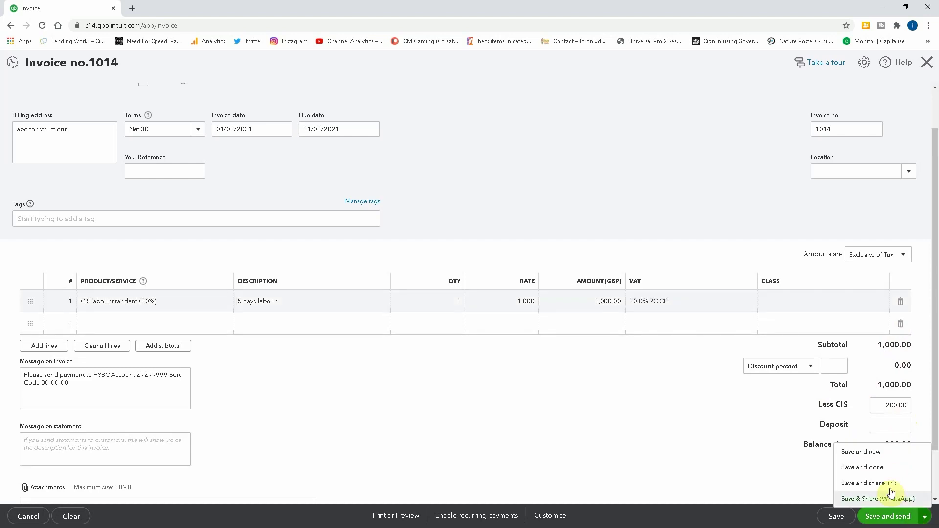
click(836, 514)
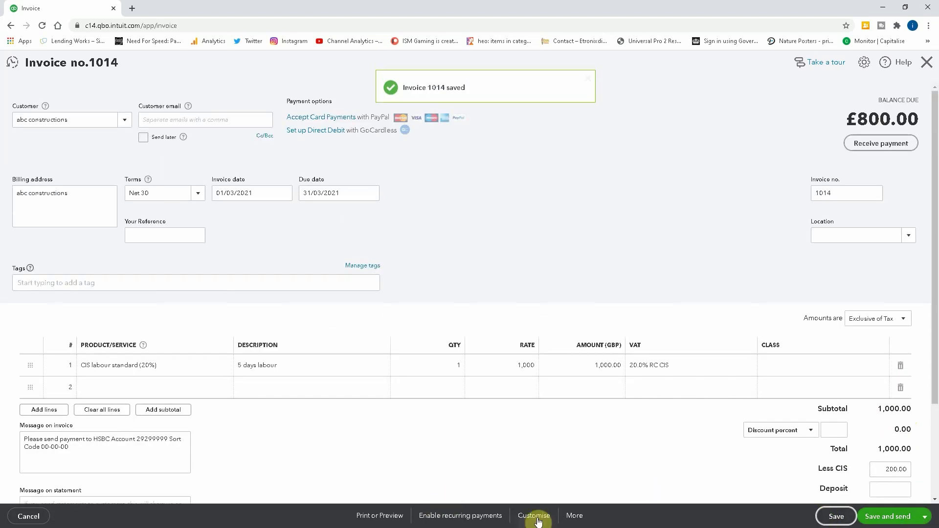
click(379, 516)
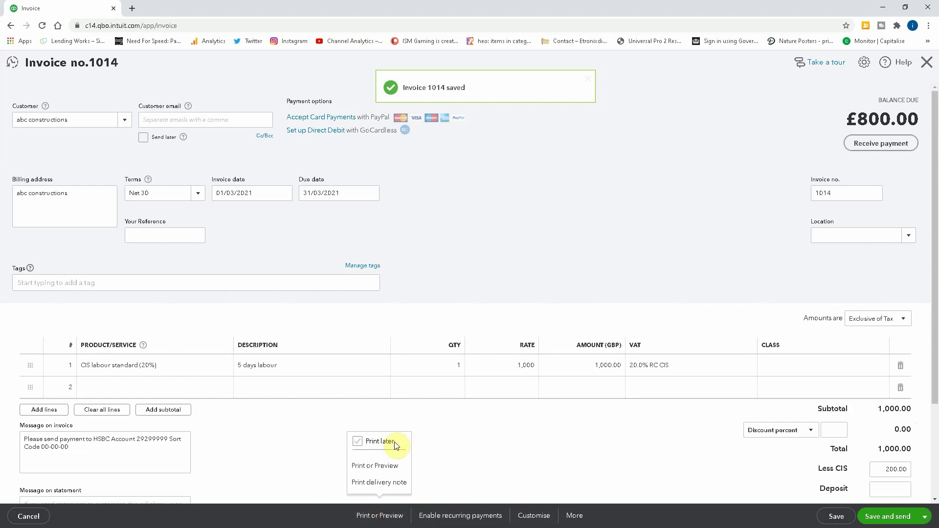
click(380, 466)
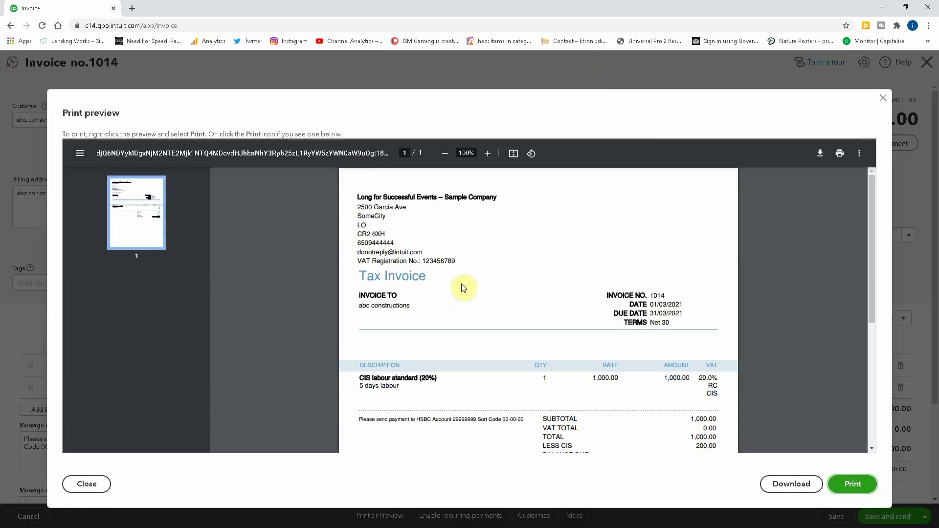
scroll(464, 288, down, 5)
scroll(468, 292, up, 2)
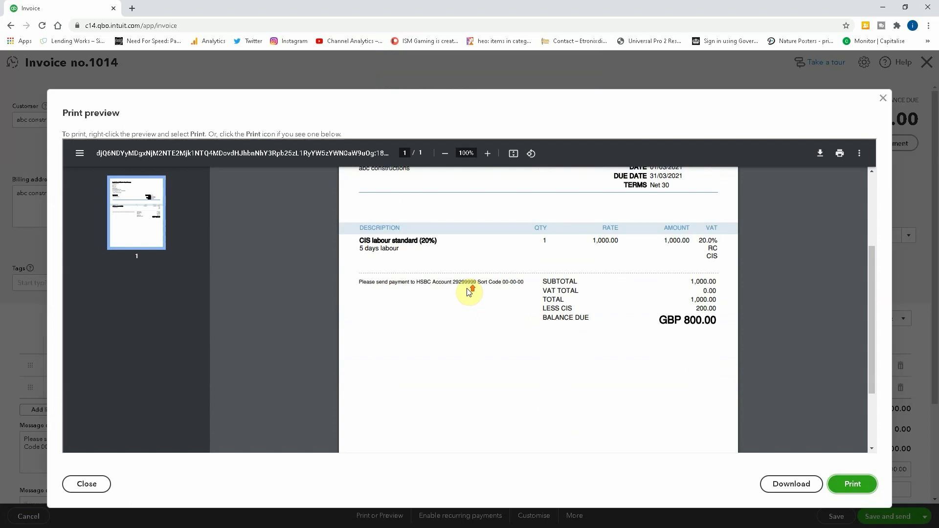
scroll(469, 292, up, 3)
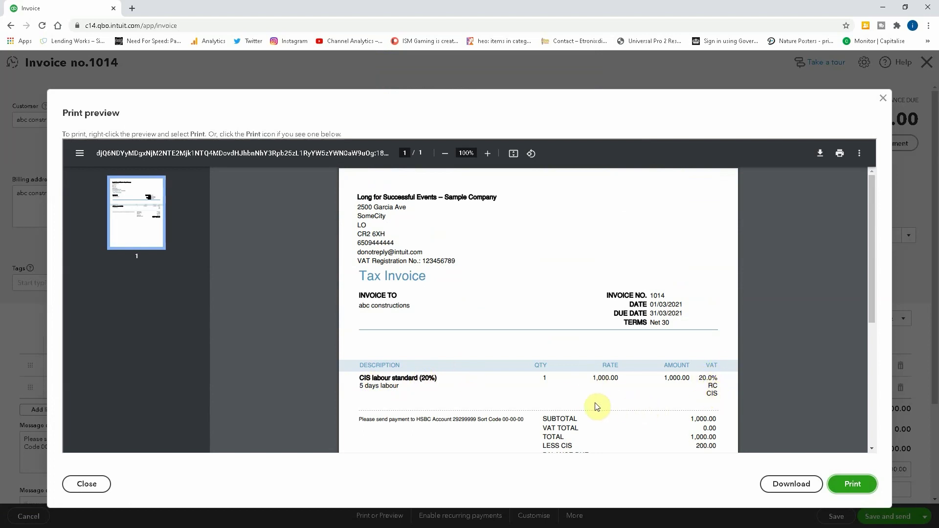
scroll(495, 379, down, 2)
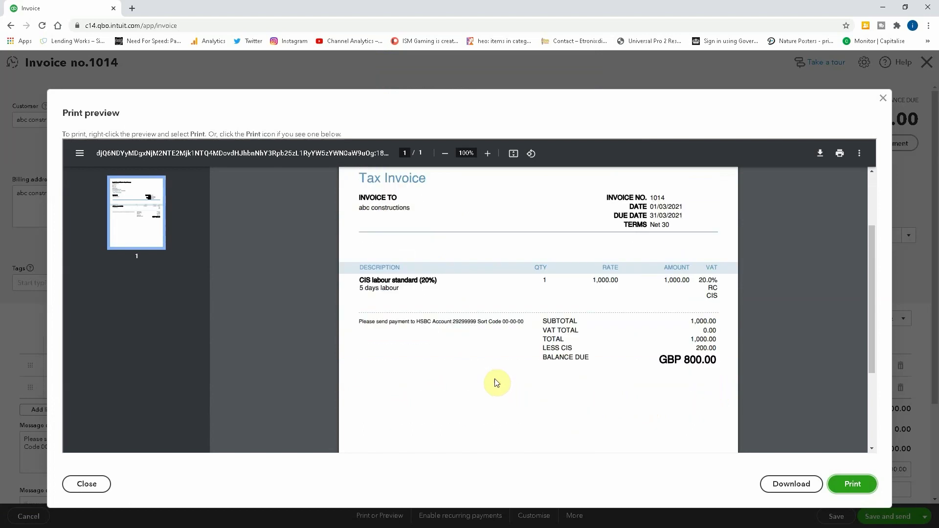
scroll(487, 386, down, 3)
scroll(488, 386, up, 5)
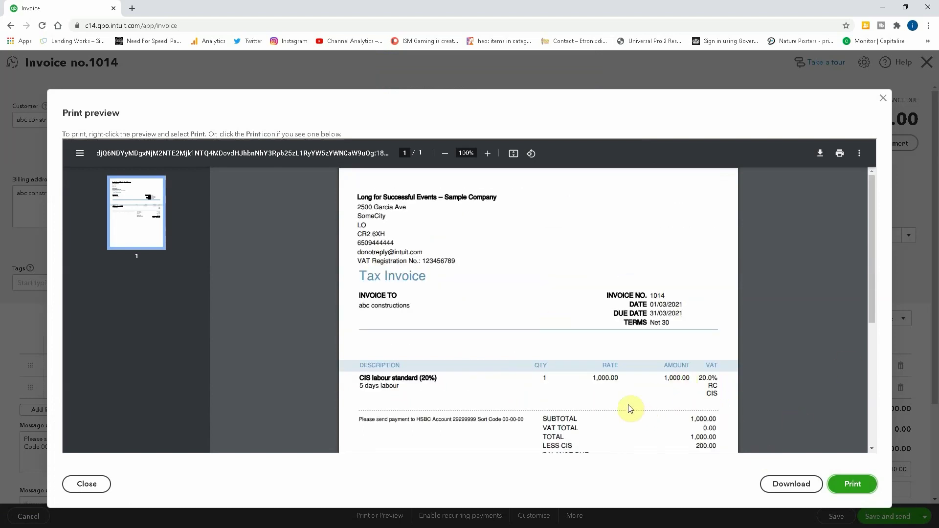
click(883, 99)
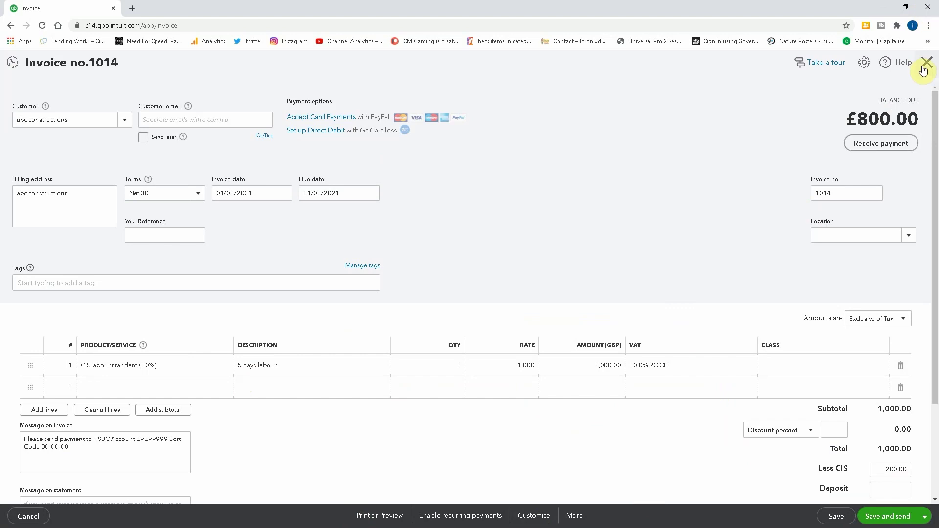
- Save and close invoice 1014, then go to the VAT overview page
click(929, 520)
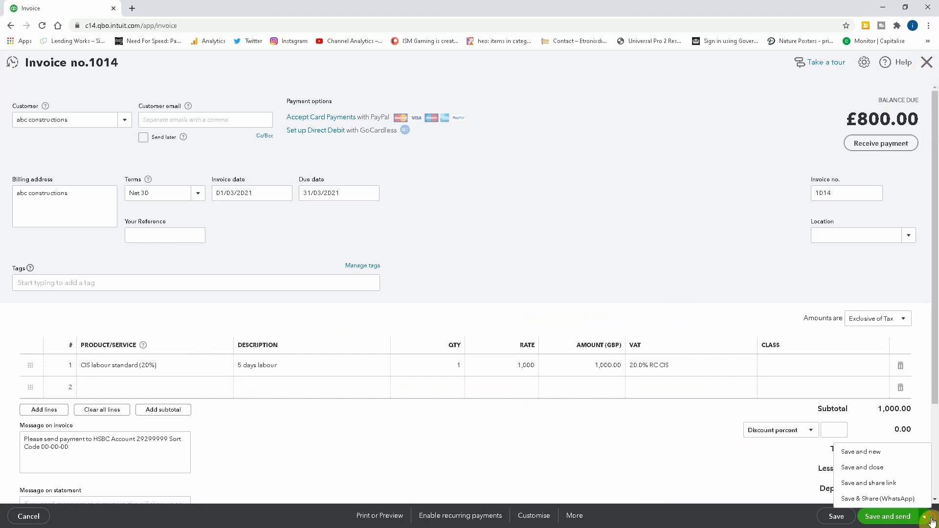
click(880, 468)
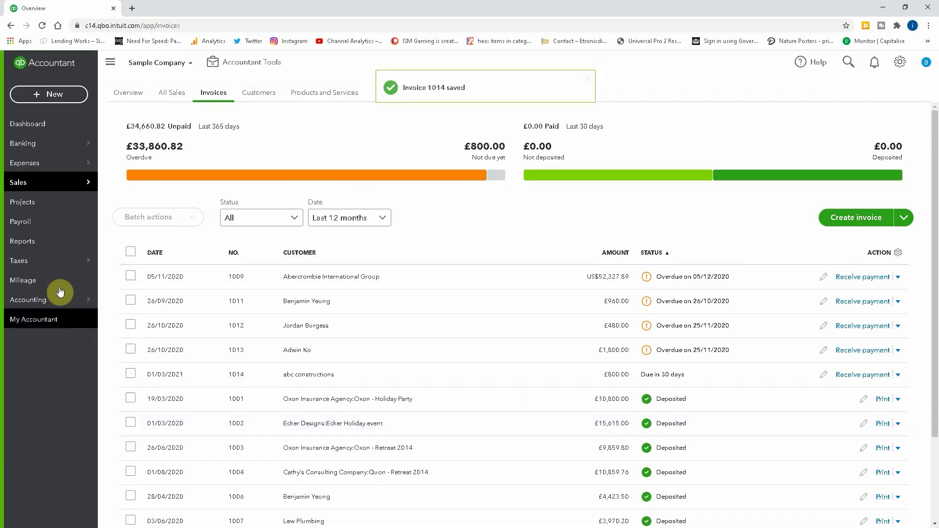
mouse_move(69, 259)
click(115, 260)
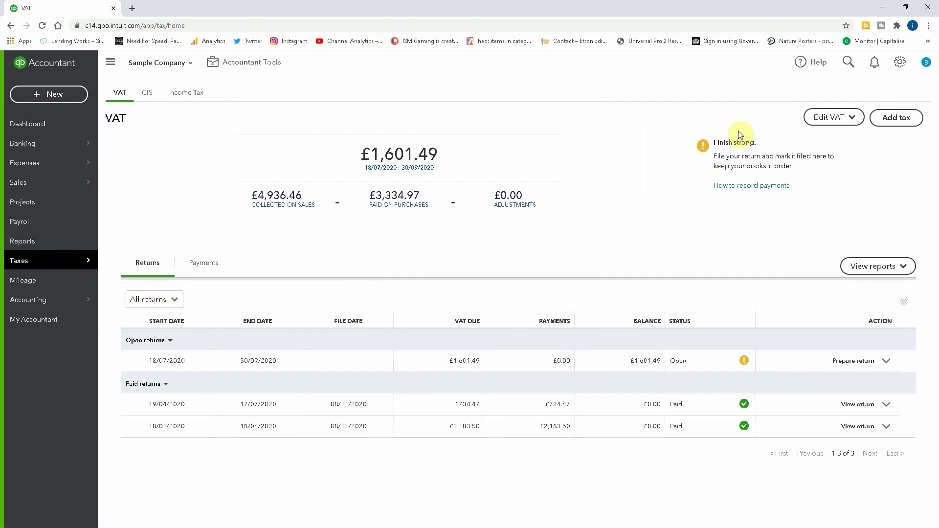
- Prepare the open return ending 31/03/2021 and open the Box 6 net sales detail
click(855, 361)
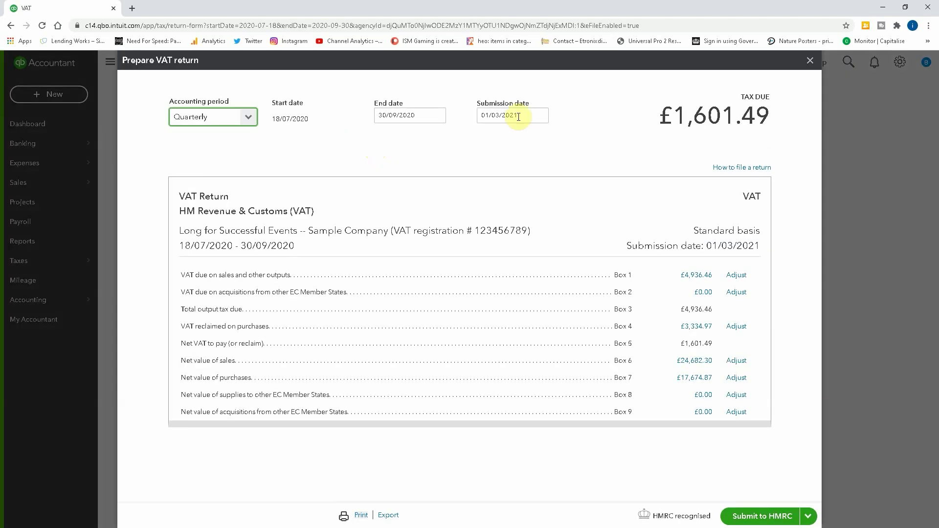
click(427, 116)
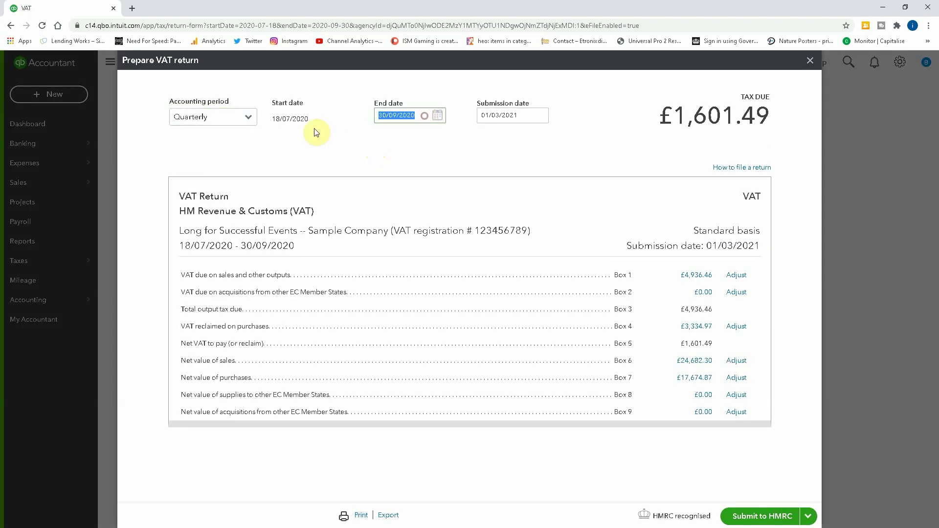
text(31/03/2021)
key(Tab)
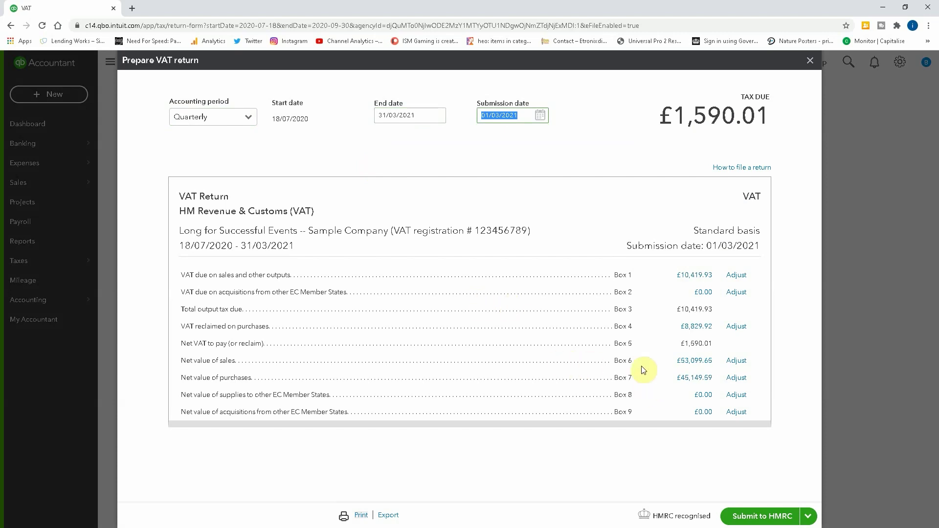
click(706, 362)
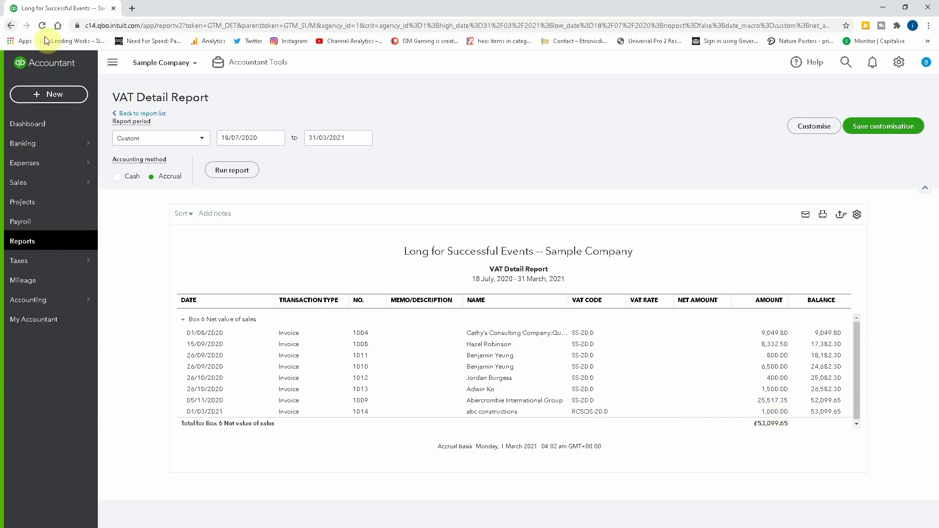
- Rerun the Box 1 VAT detail report through 31/03/2021, totalling £10,419.93 across seven invoices
click(11, 26)
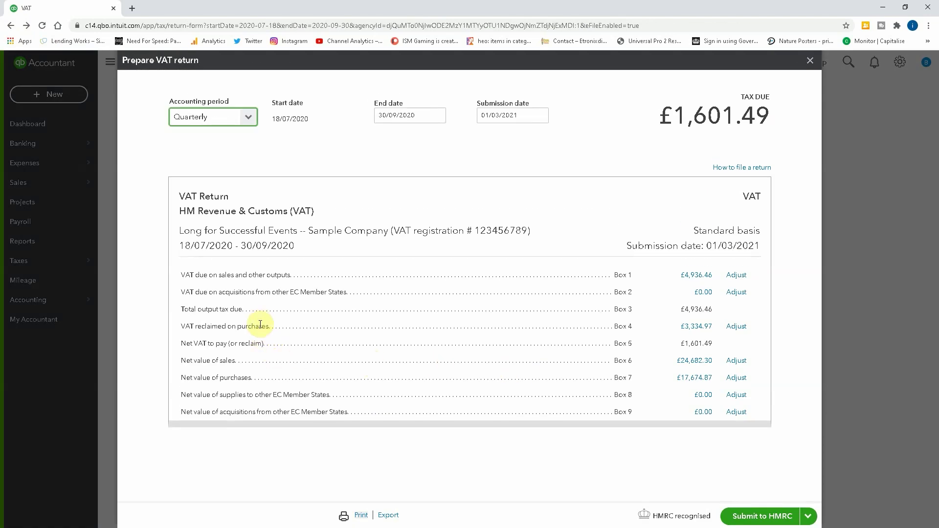
click(697, 276)
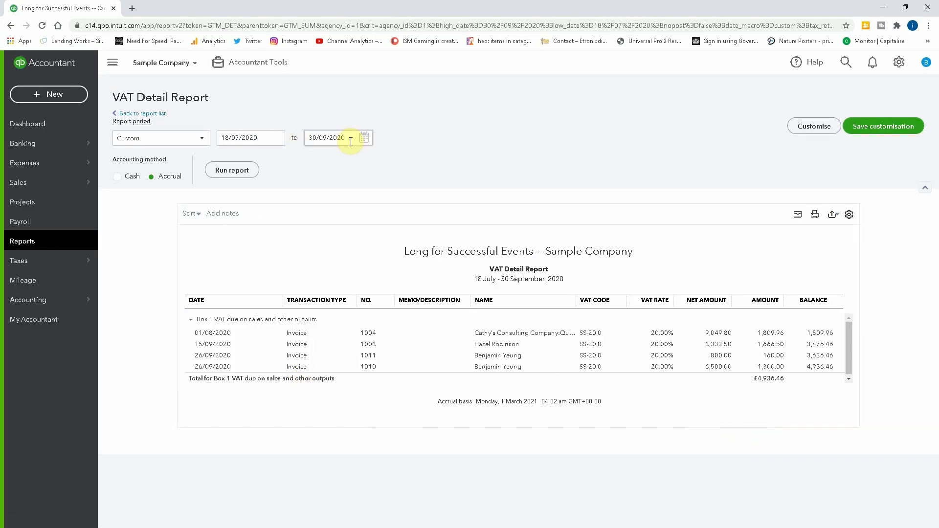
drag(351, 141, 295, 146)
text(3)
text(1/03/2)
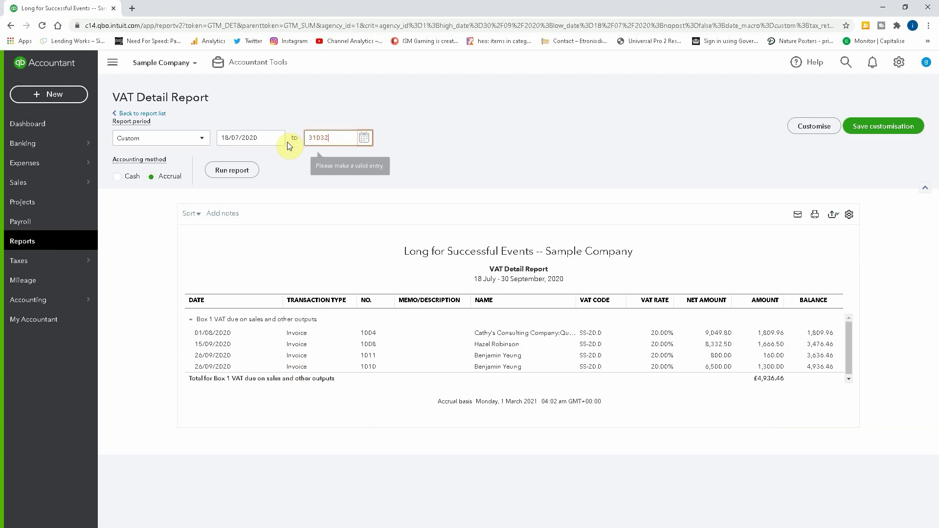
text(021)
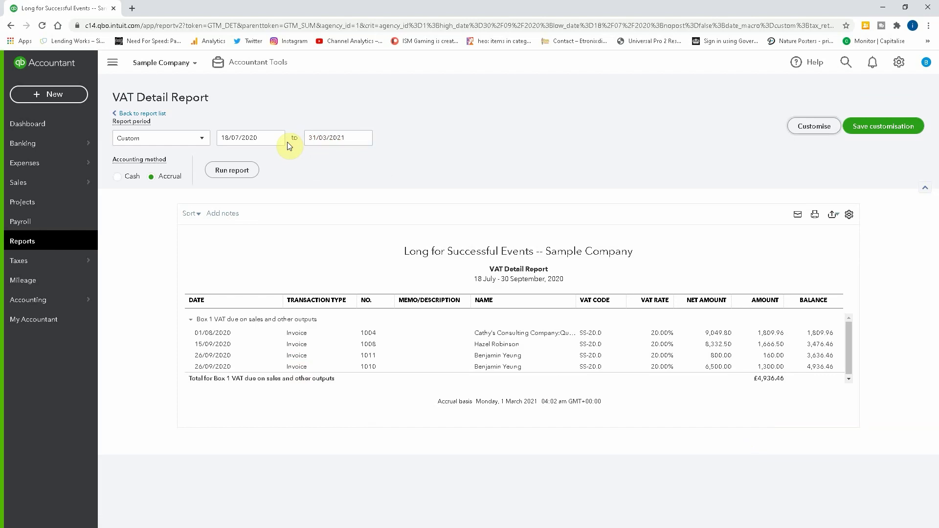
click(234, 171)
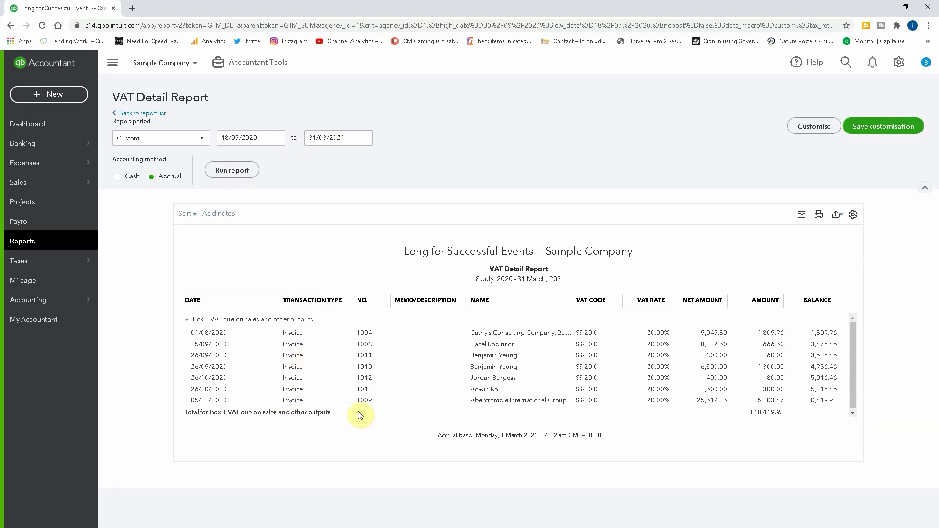
- Leave the reports and close the Prepare VAT return panel, with £1,601.49 still due for 18/07/2020–30/09/2020
click(143, 113)
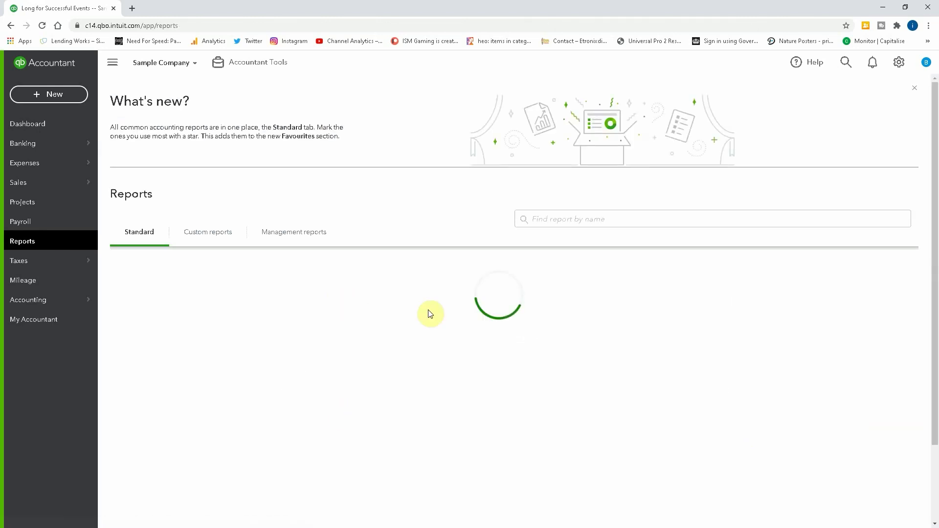
click(10, 25)
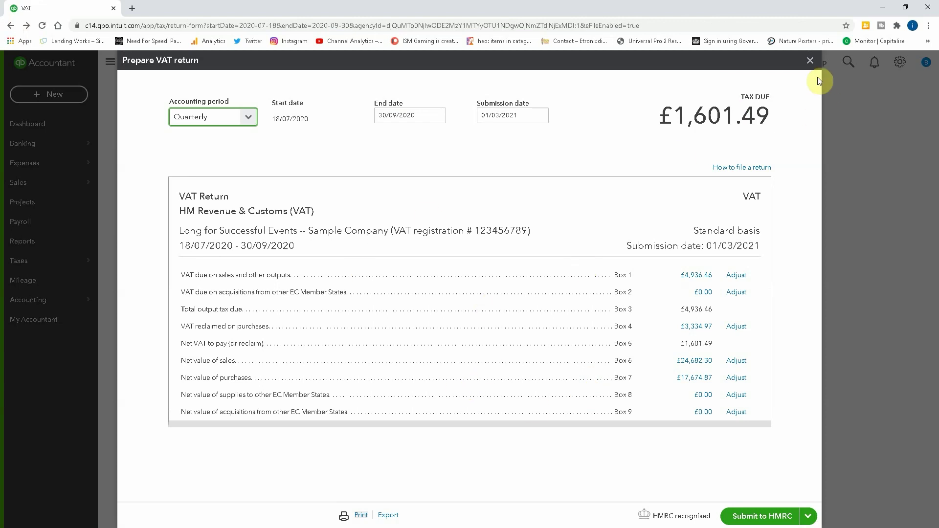
click(811, 60)
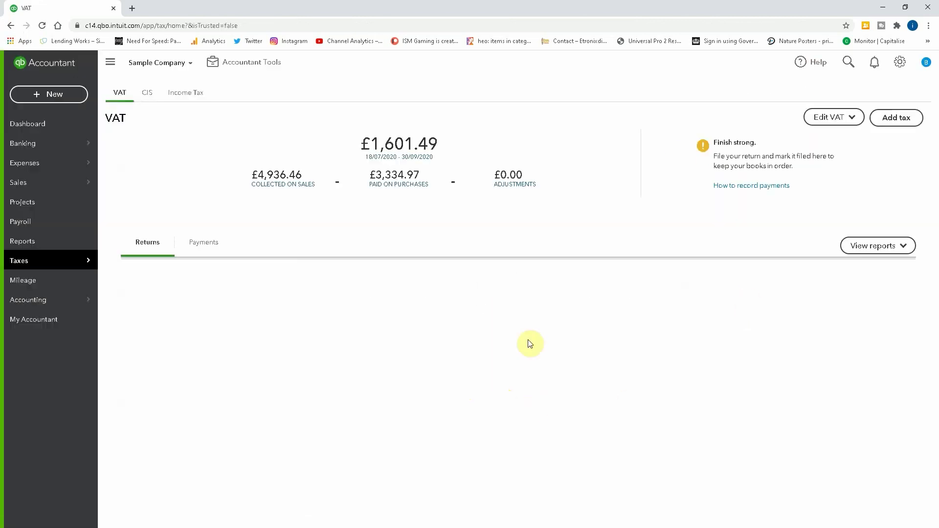